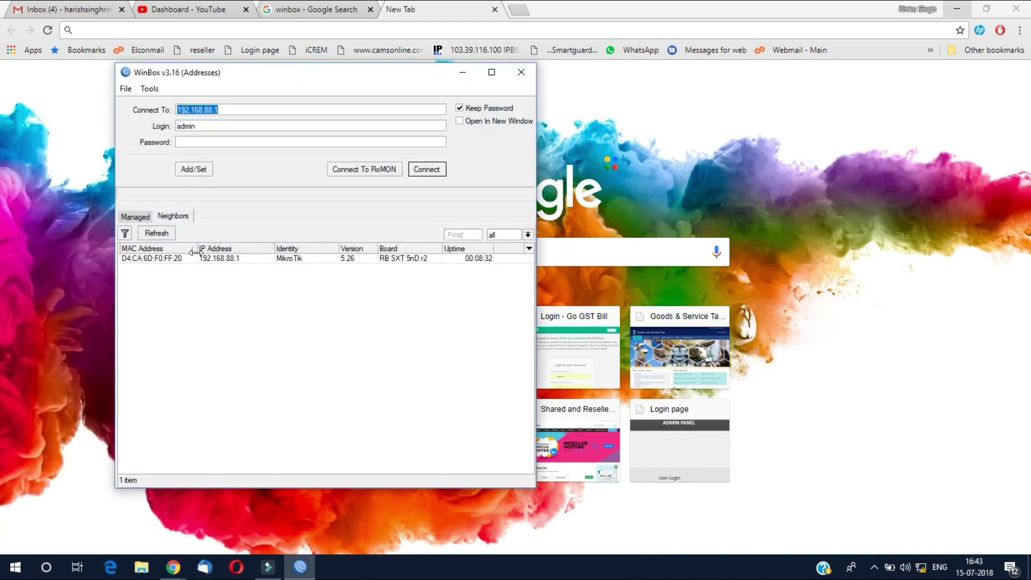
Select the discovered MikroTik neighbor by its IP address, and finally by MAC address D4:CA:6D:F0:FF:20, as the connection target
{"action": "left_click", "coordinate": [230, 258]}
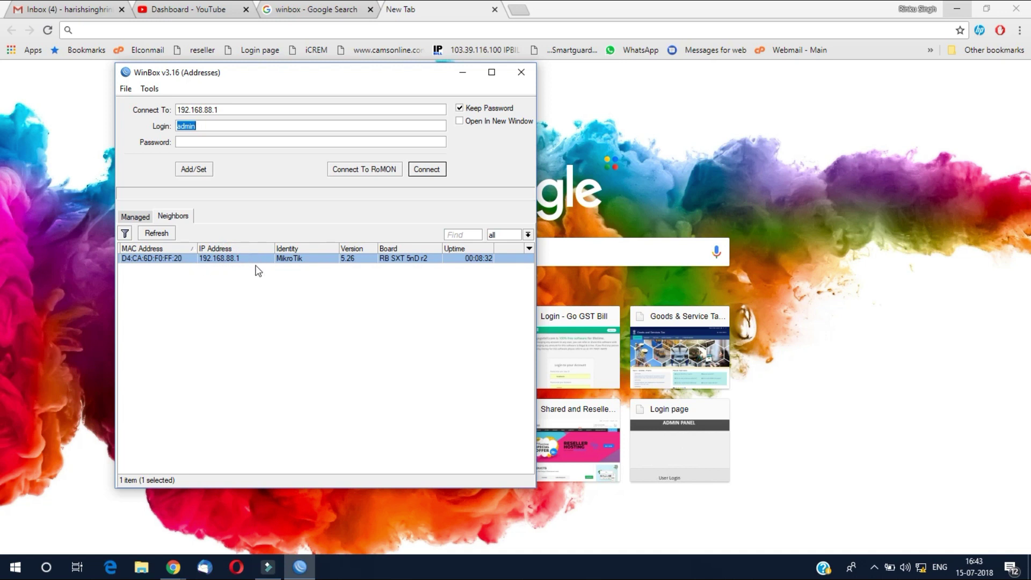
{"action": "left_click", "coordinate": [244, 278]}
{"action": "left_click", "coordinate": [221, 258]}
{"action": "left_click", "coordinate": [154, 262]}
Open the Windows network settings and bring up the list of network adapters
{"action": "left_click", "coordinate": [923, 567]}
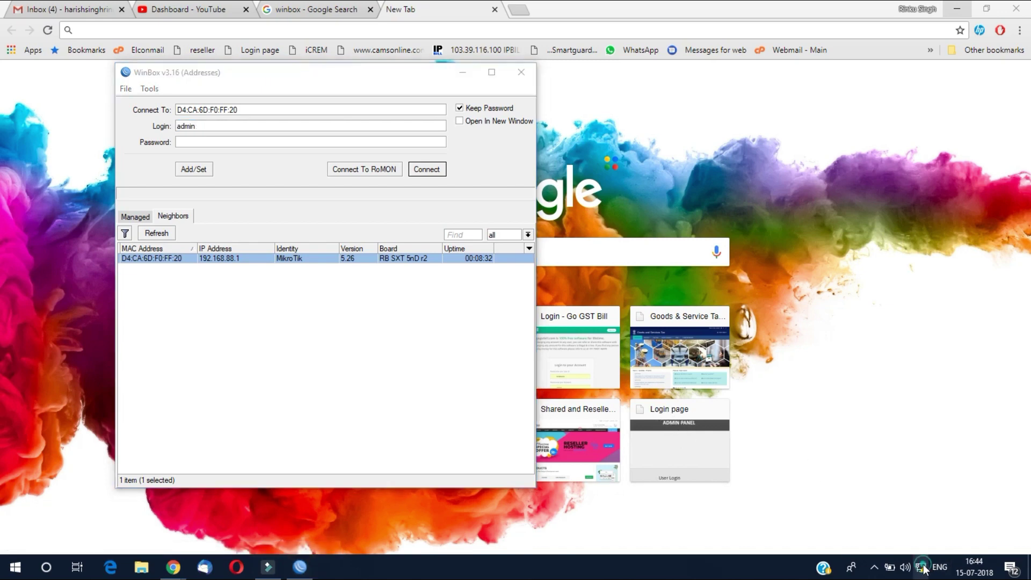
{"action": "right_click", "coordinate": [923, 567]}
{"action": "left_click", "coordinate": [913, 546]}
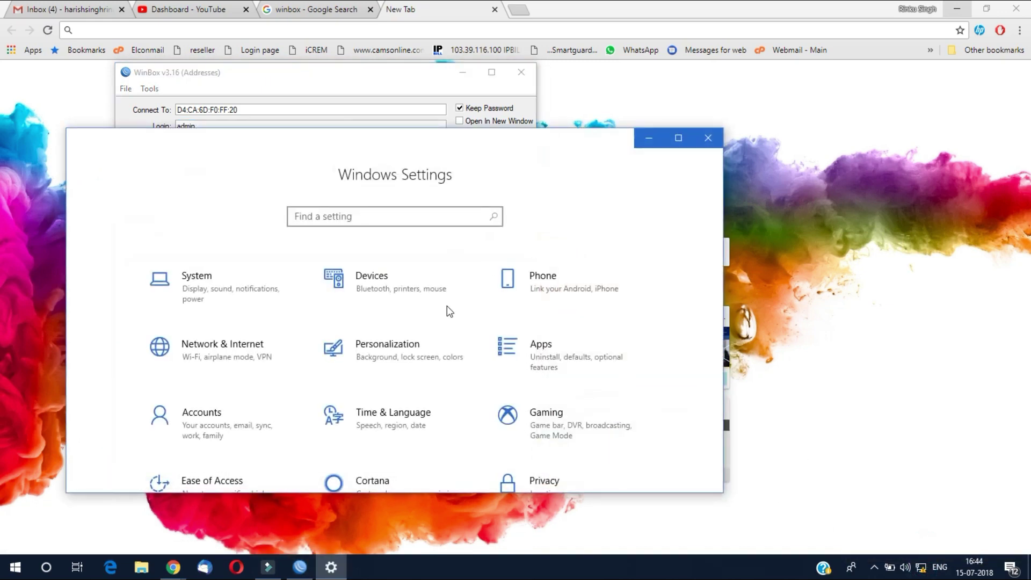
{"action": "scroll", "coordinate": [488, 322], "scroll_direction": "down", "scroll_amount": 5}
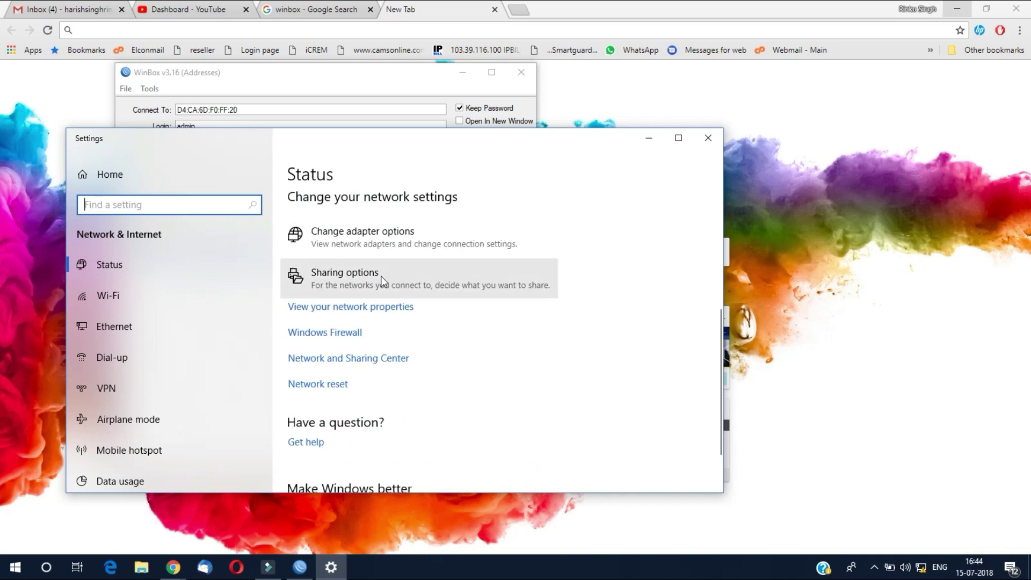
{"action": "left_click", "coordinate": [379, 244]}
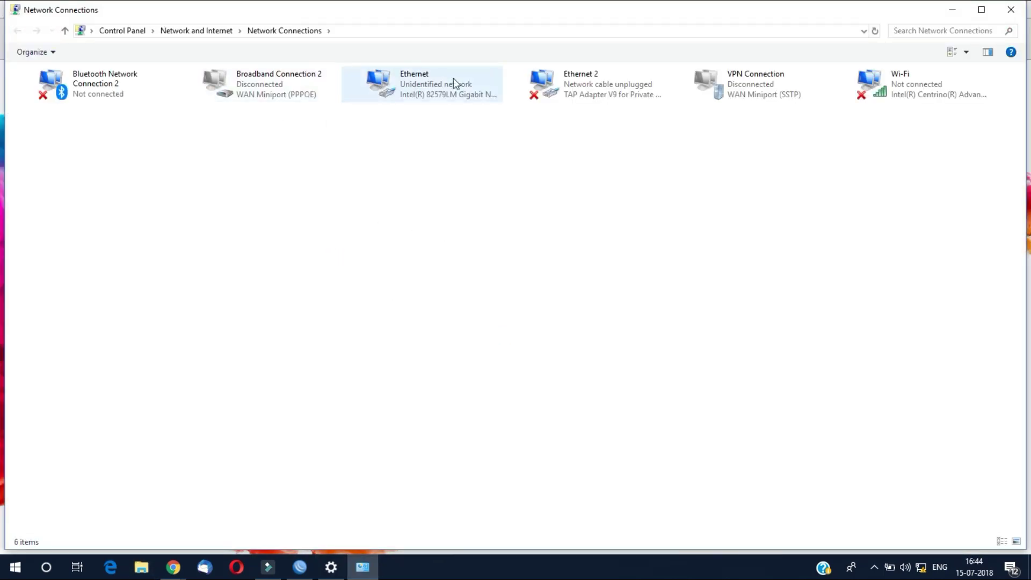
Examine the IP addresses in the Ethernet adapter's advanced IPv4 settings, then close everything without saving
{"action": "left_click", "coordinate": [437, 85]}
{"action": "right_click", "coordinate": [436, 84]}
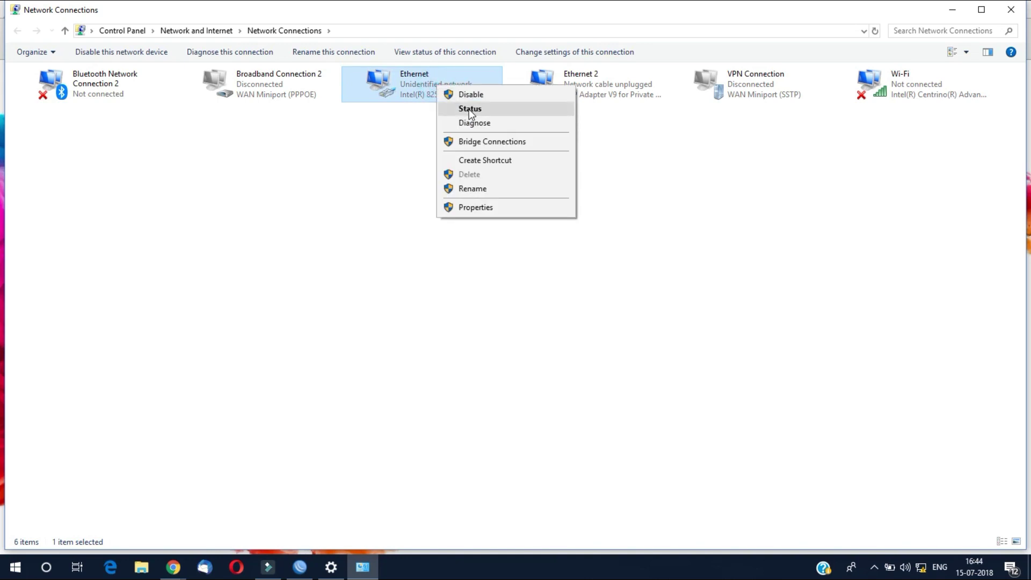
{"action": "left_click", "coordinate": [493, 210]}
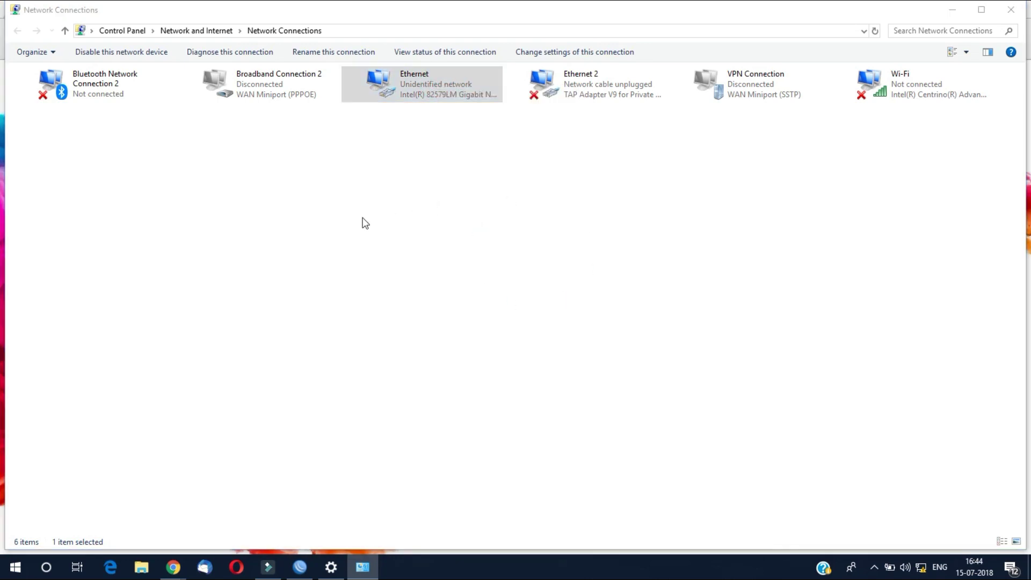
{"action": "double_click", "coordinate": [230, 201]}
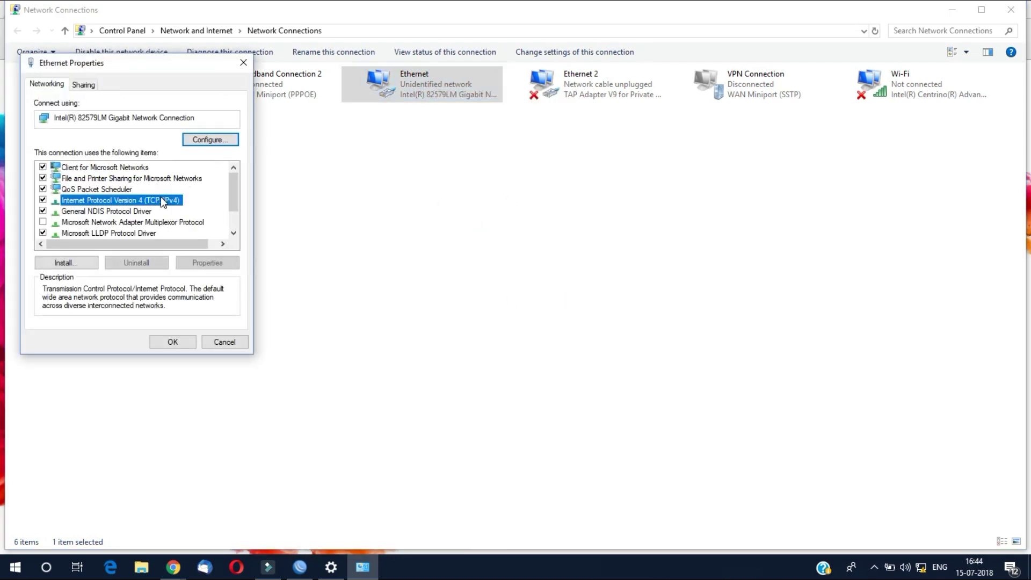
{"action": "left_click", "coordinate": [272, 353]}
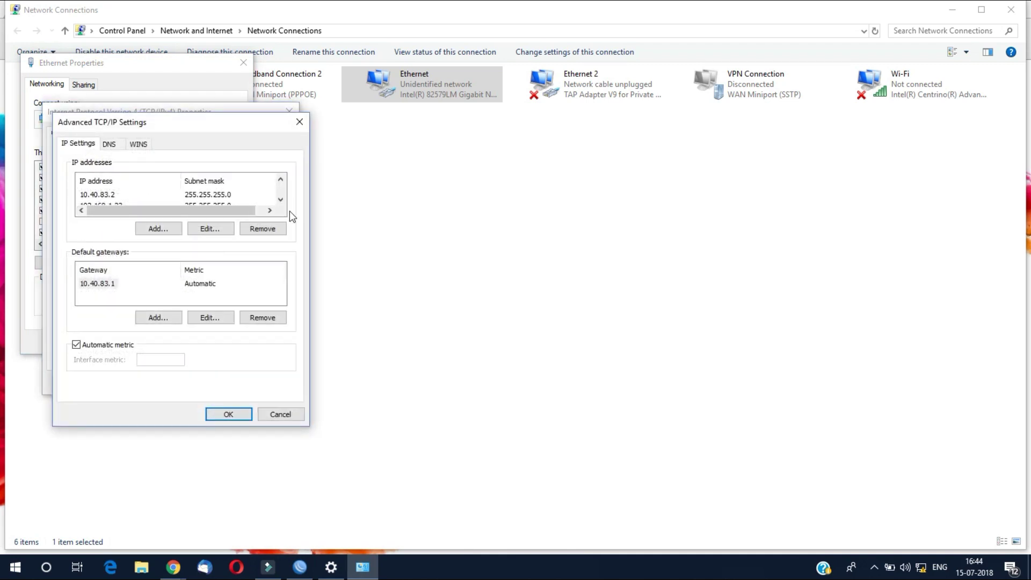
{"action": "left_click", "coordinate": [279, 201]}
{"action": "left_click", "coordinate": [110, 197]}
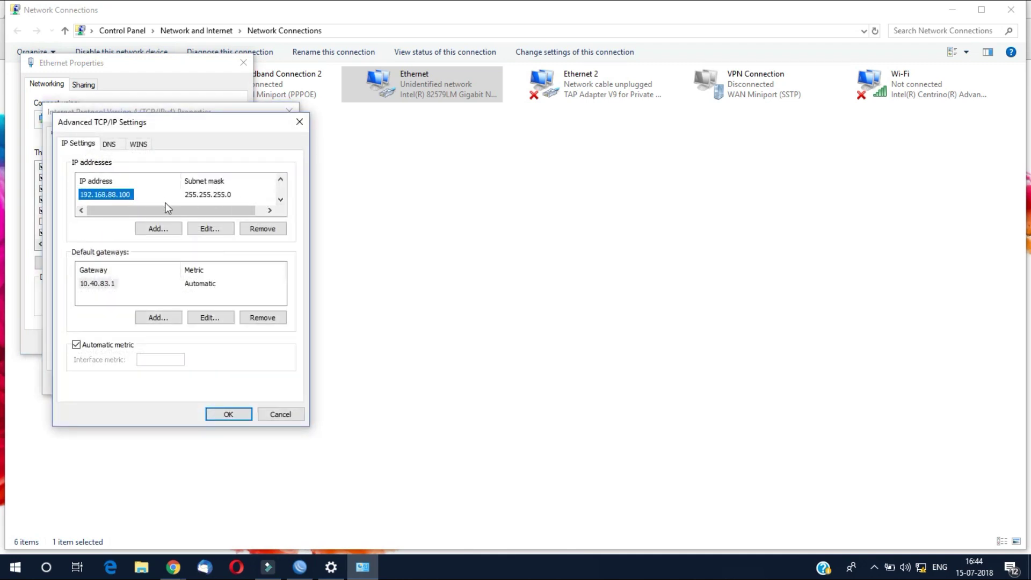
{"action": "left_click", "coordinate": [280, 414]}
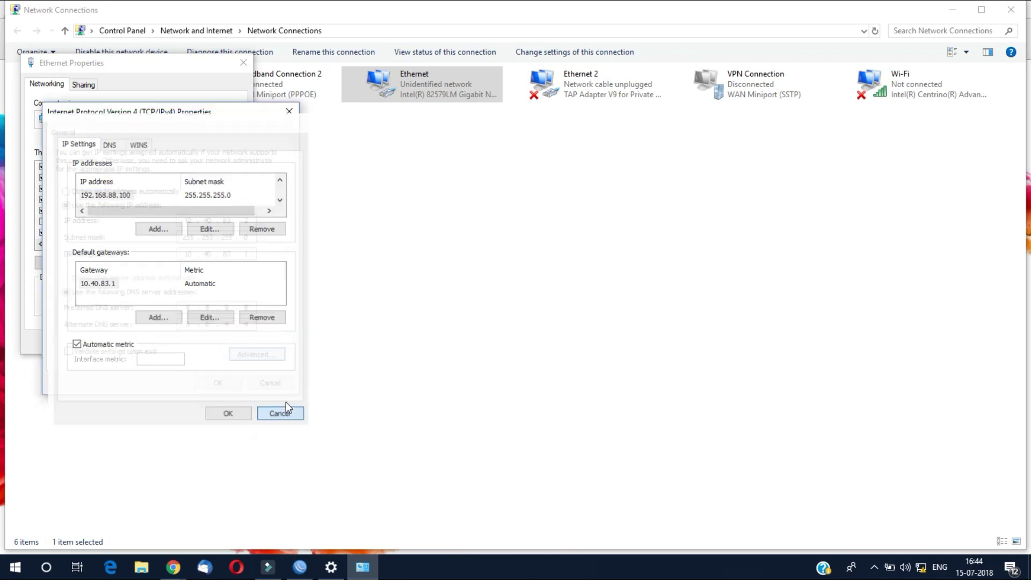
{"action": "left_click", "coordinate": [269, 384]}
{"action": "left_click", "coordinate": [221, 340]}
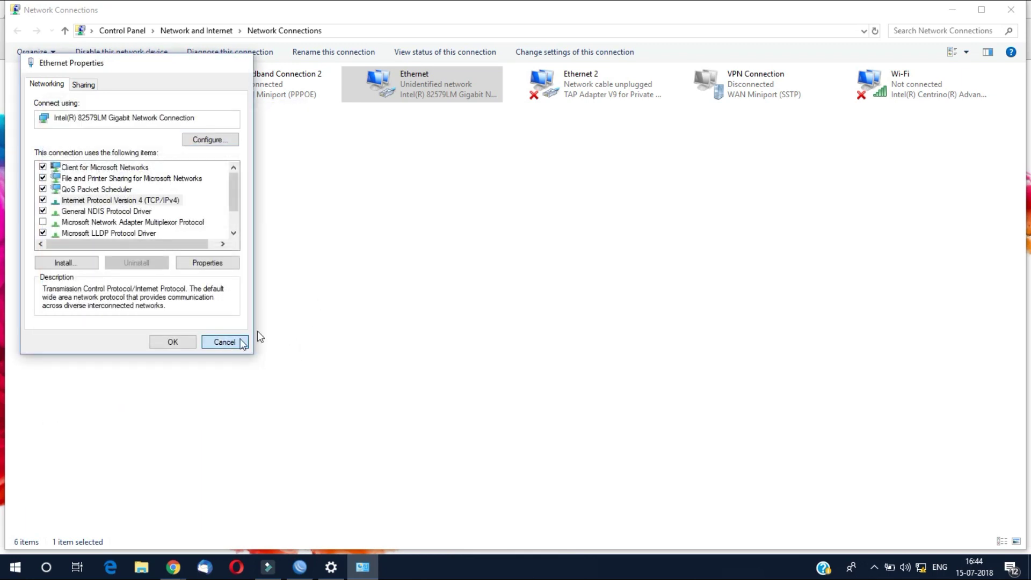
{"action": "left_click", "coordinate": [1011, 9]}
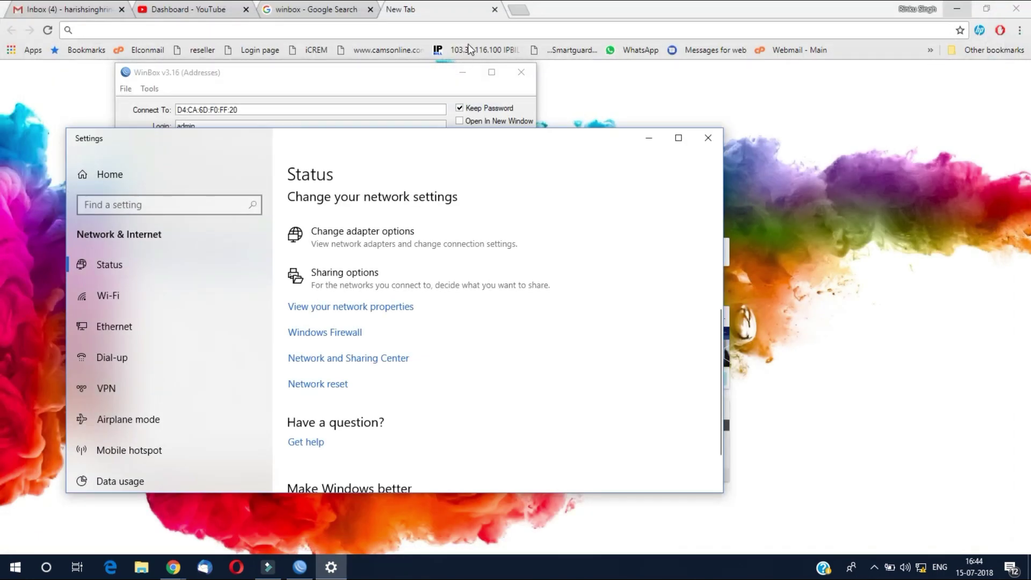
Switch to Chrome and open the router's configuration page at 192.168.88.1
{"action": "left_click", "coordinate": [488, 30]}
{"action": "type", "text": "192"}
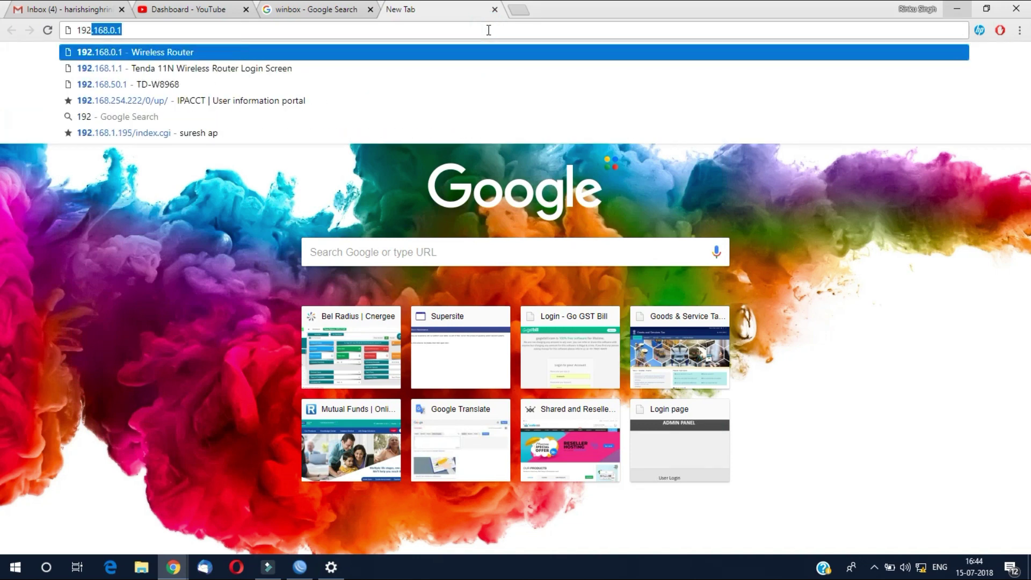
{"action": "type", "text": ".168.88."}
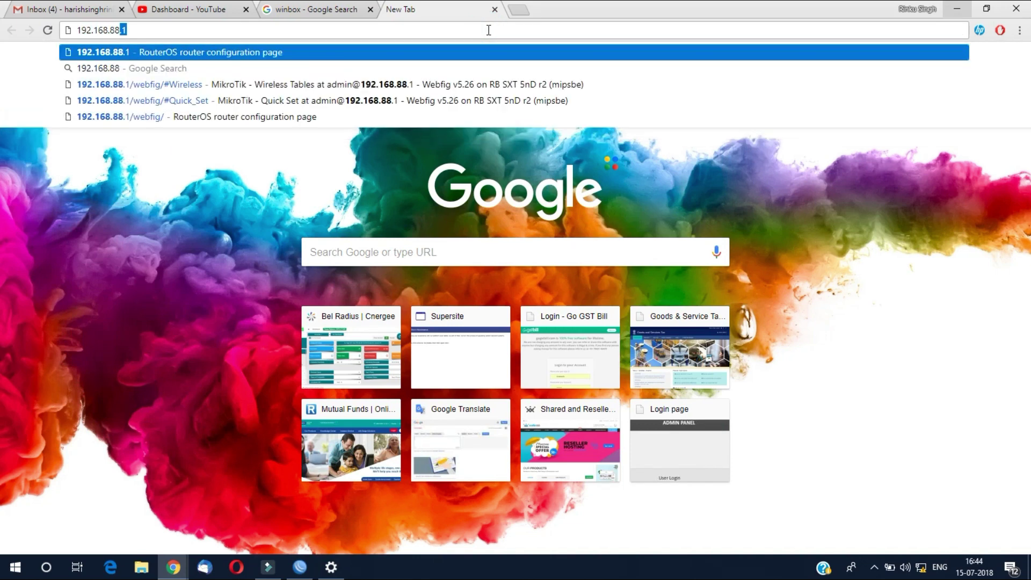
{"action": "type", "text": "1"}
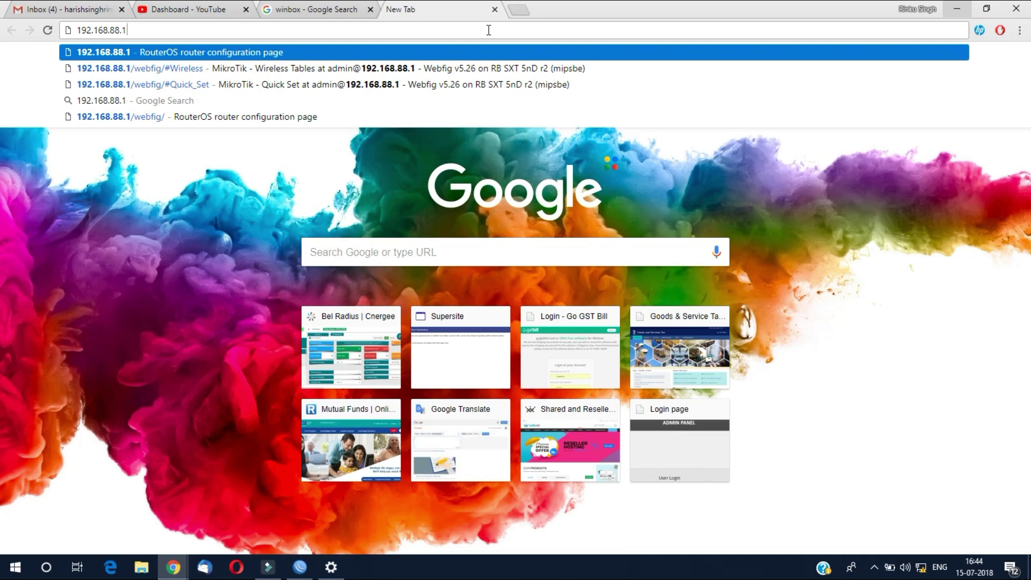
{"action": "key", "text": "Return"}
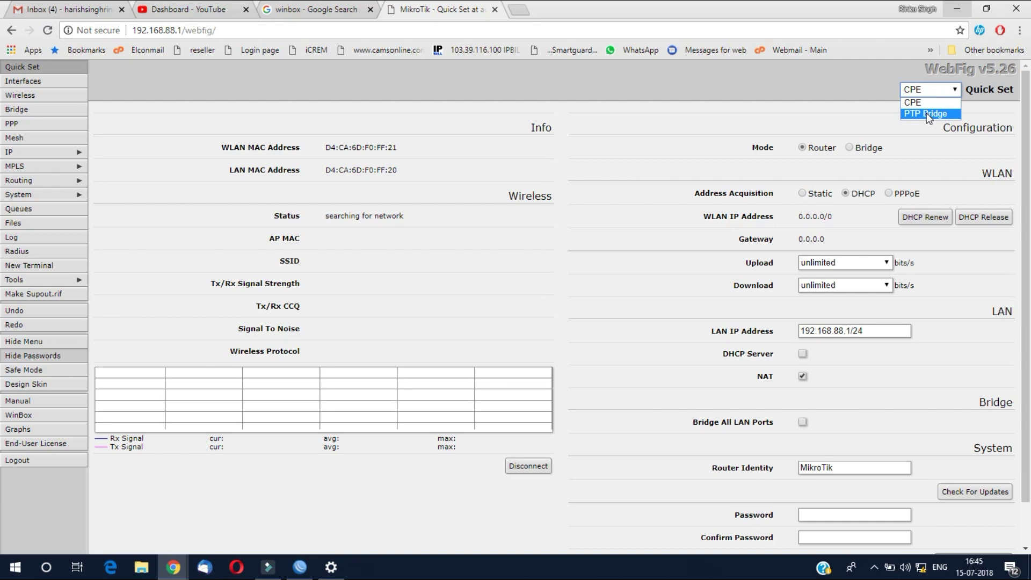
Change the Quick Set profile to PTP Bridge and set the wireless bridge mode to Server/AP, accepting the mode changes
{"action": "left_click", "coordinate": [927, 113]}
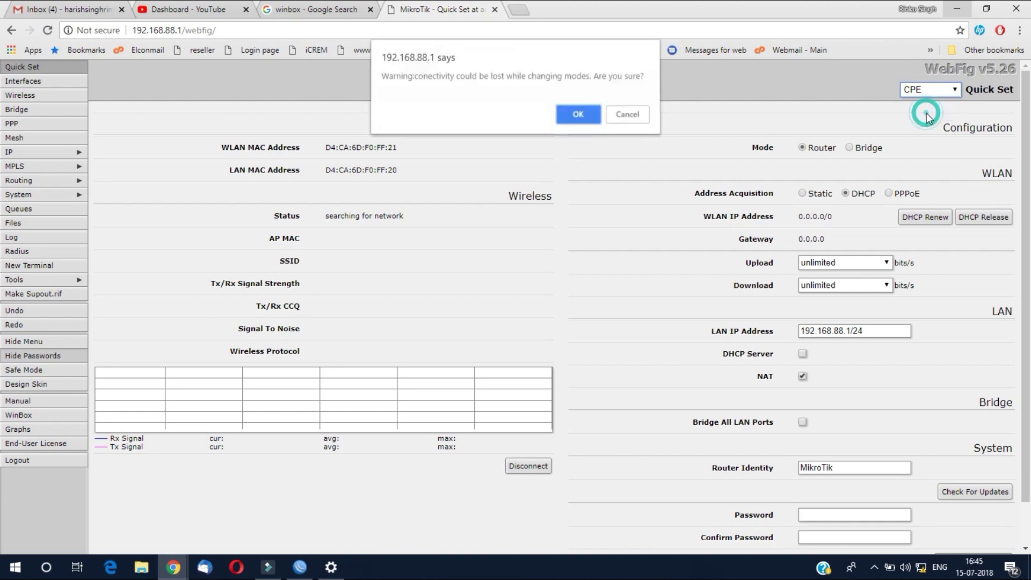
{"action": "left_click", "coordinate": [587, 123]}
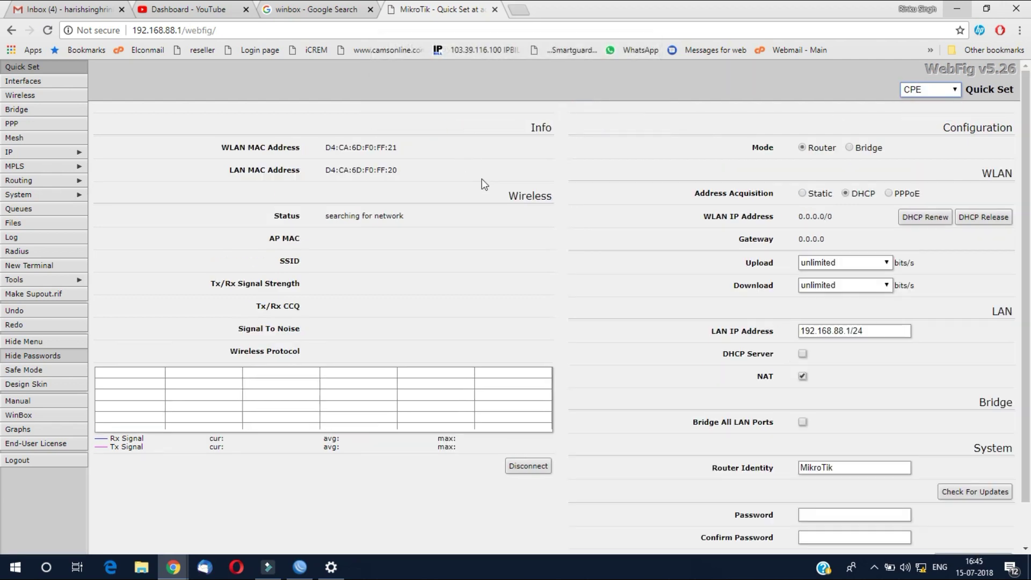
{"action": "left_click", "coordinate": [528, 466]}
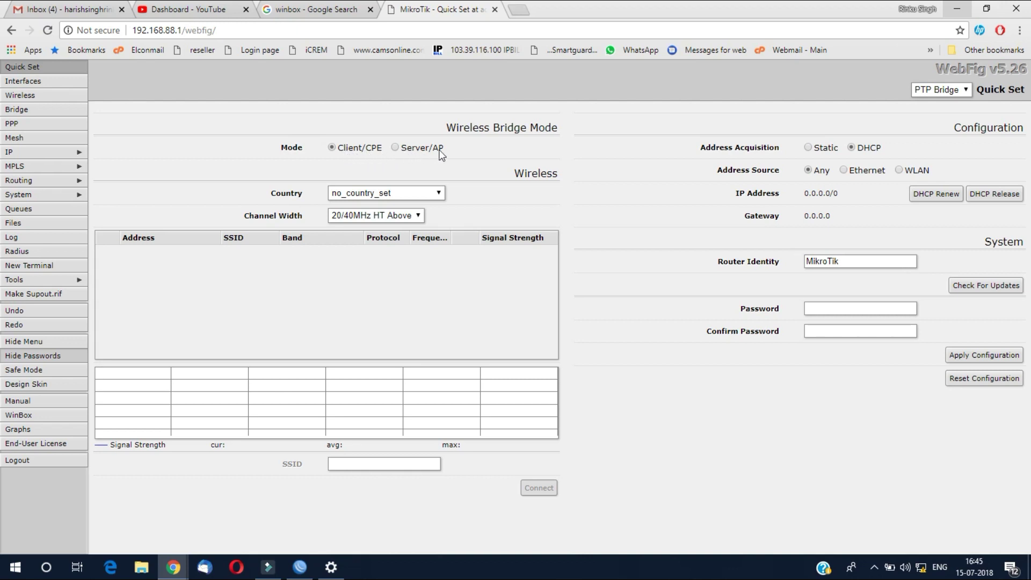
{"action": "left_click", "coordinate": [395, 147]}
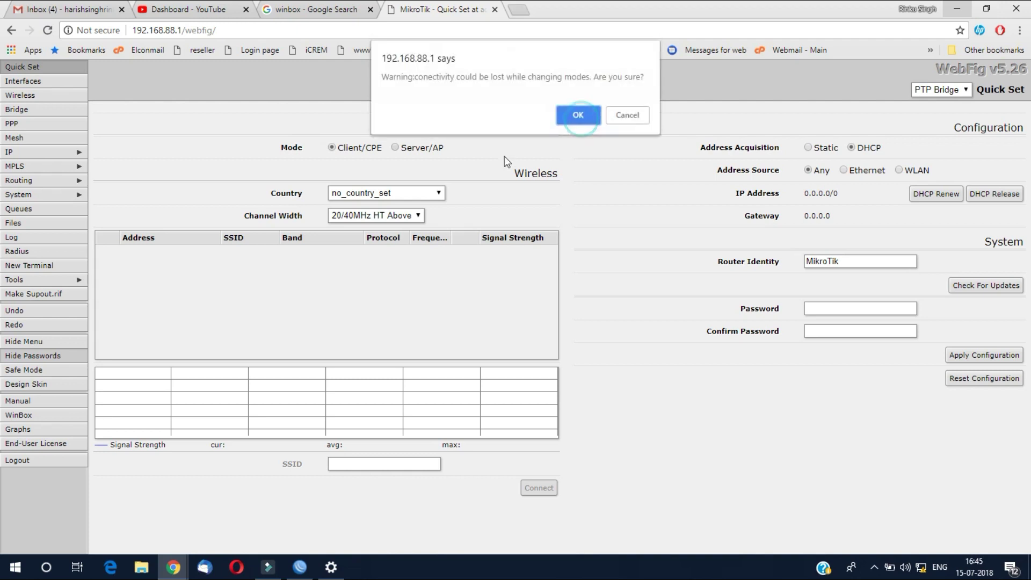
{"action": "left_click", "coordinate": [578, 115]}
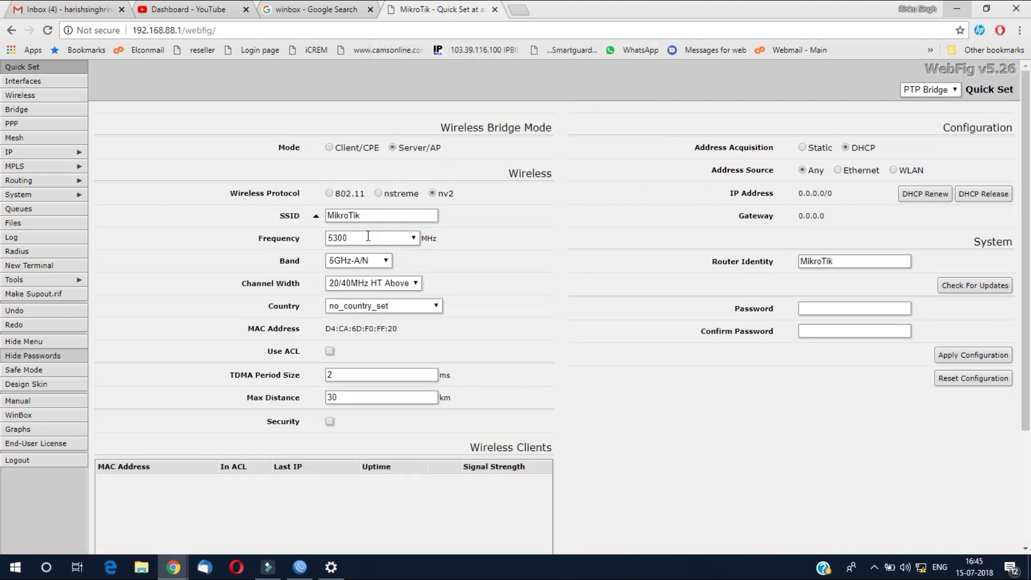
Enable security for the wireless bridge and look through the SSID, preshared key and country settings
{"action": "double_click", "coordinate": [373, 216]}
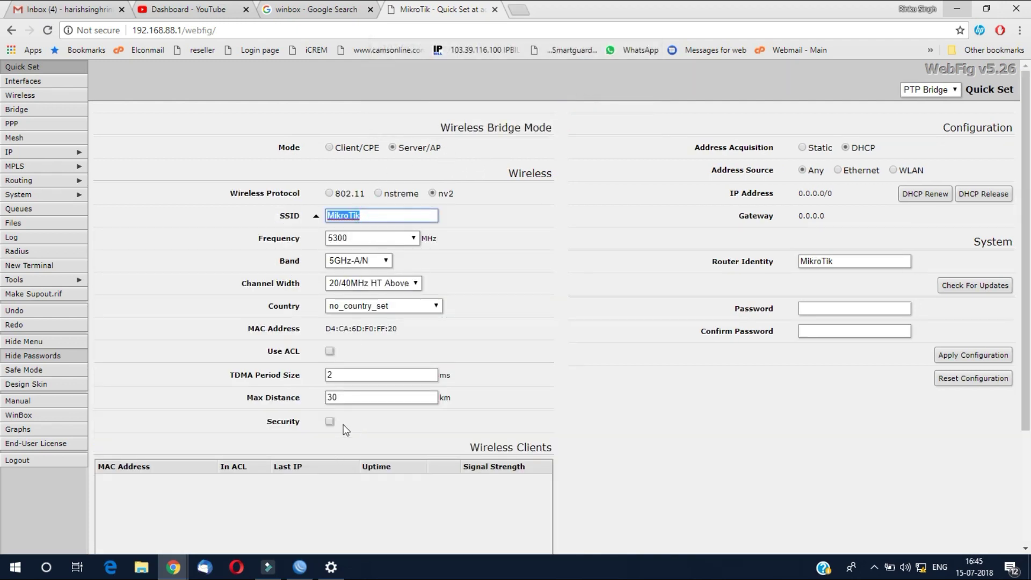
{"action": "left_click", "coordinate": [329, 421]}
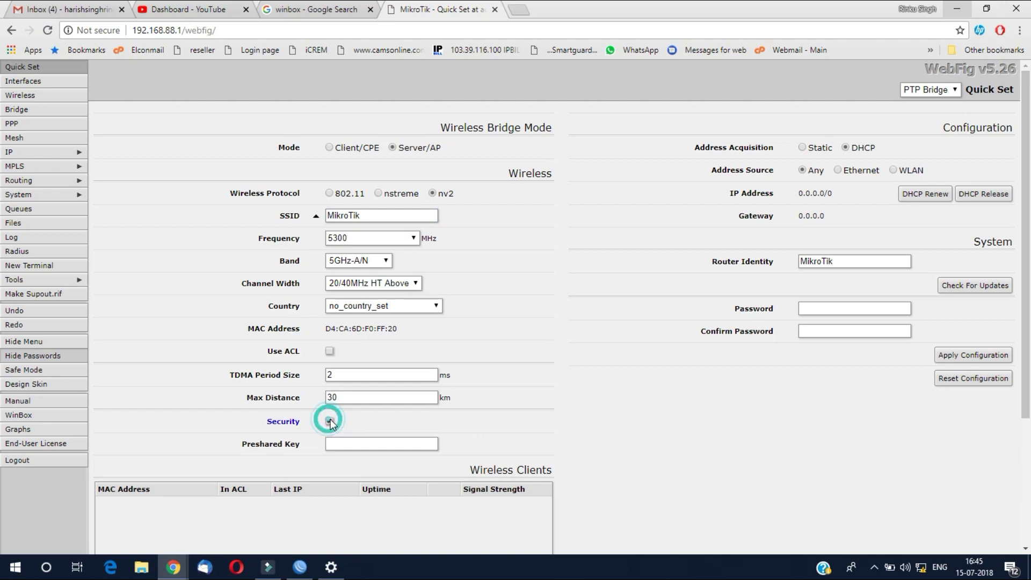
{"action": "left_click", "coordinate": [360, 443]}
{"action": "scroll", "coordinate": [576, 401], "scroll_direction": "down", "scroll_amount": 3}
{"action": "left_click", "coordinate": [405, 127]}
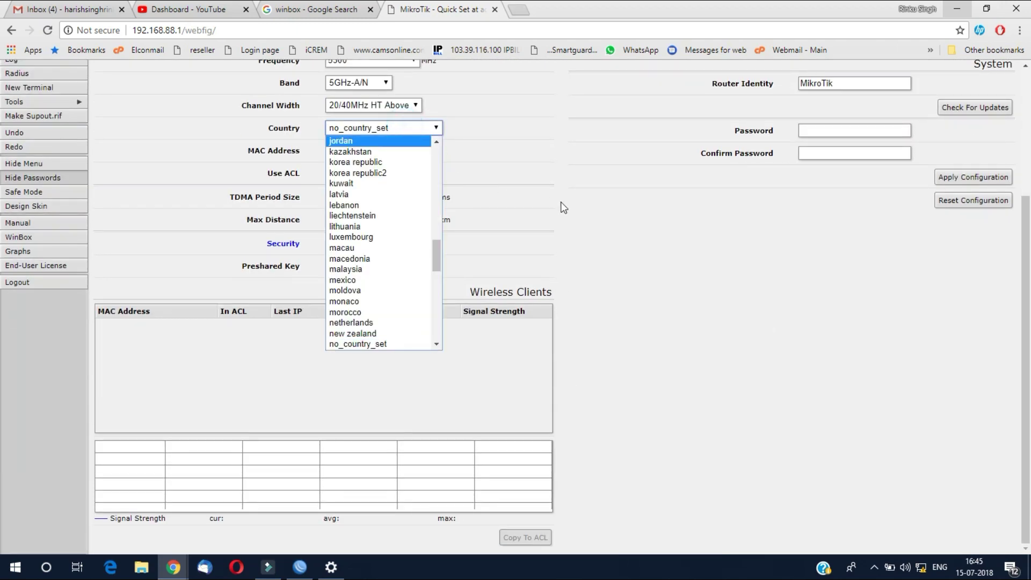
{"action": "left_click", "coordinate": [568, 154]}
{"action": "left_click", "coordinate": [524, 200]}
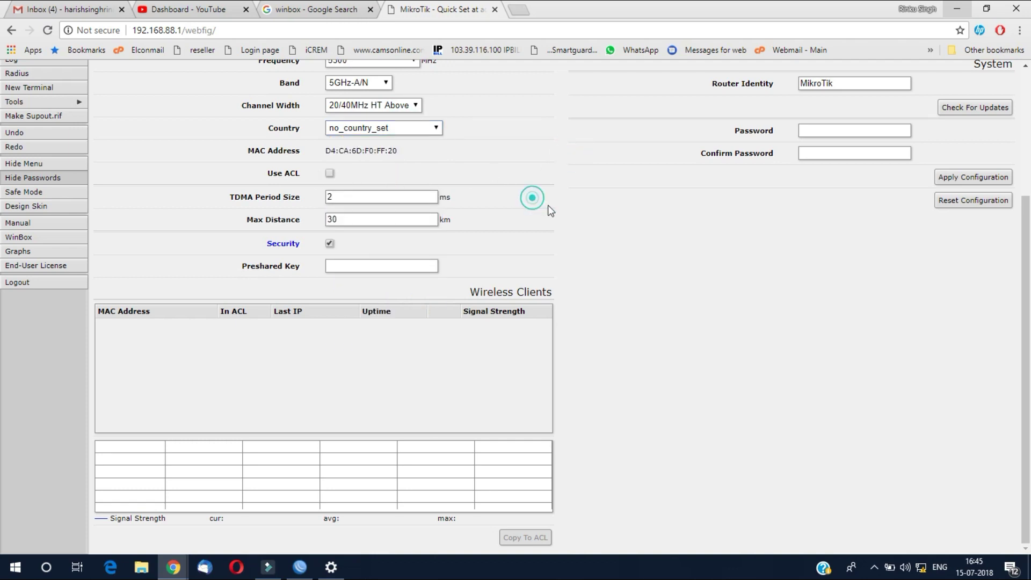
{"action": "scroll", "coordinate": [532, 269], "scroll_direction": "up", "scroll_amount": 3}
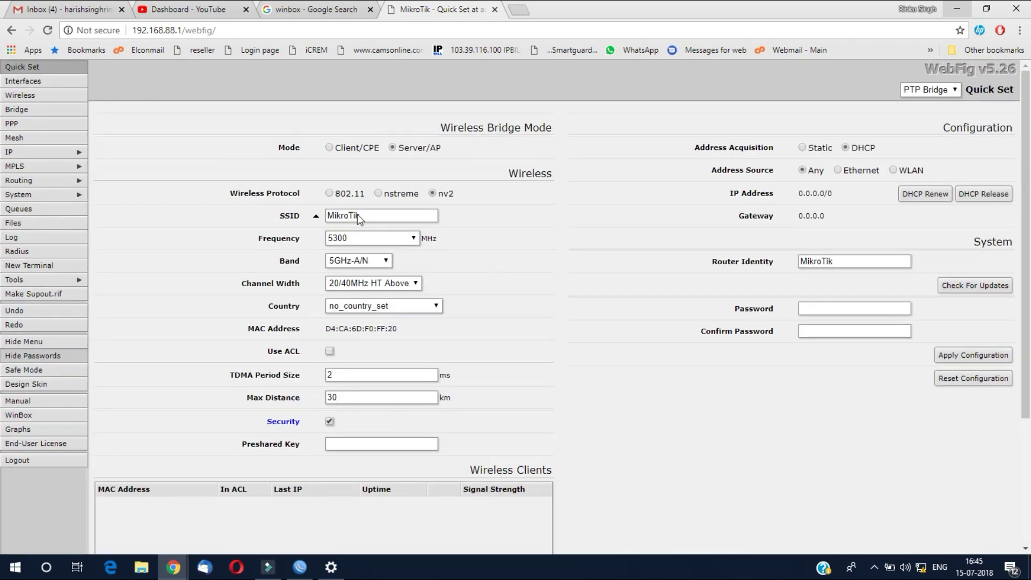
Set the address acquisition to Static and go through the router's password and confirmation fields without filling them
{"action": "left_click", "coordinate": [810, 149]}
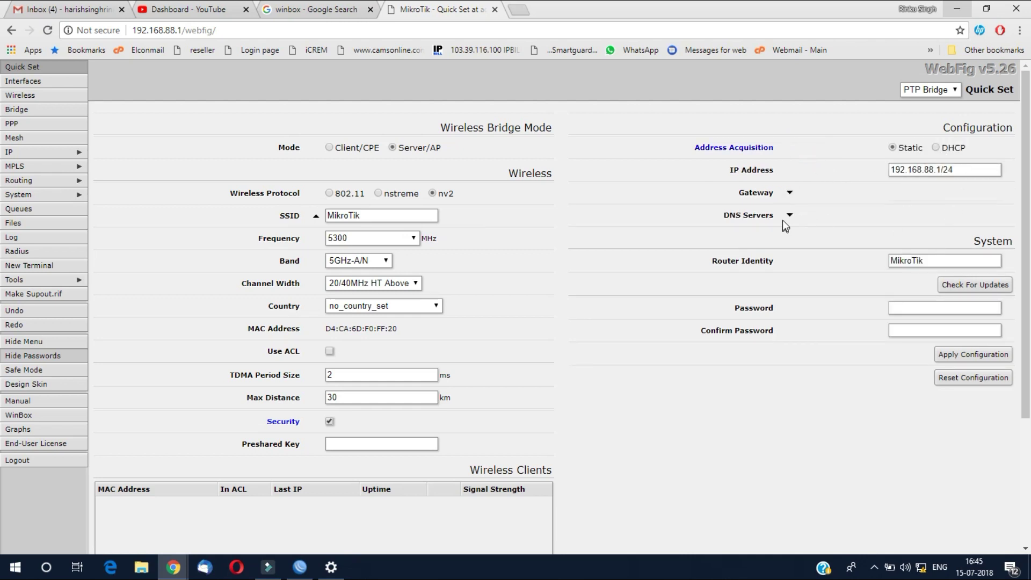
{"action": "left_click", "coordinate": [905, 308]}
{"action": "left_click", "coordinate": [906, 330]}
Set the wireless bridge mode to Client/CPE, accept the mode change and check the wireless network list
{"action": "left_click", "coordinate": [420, 179]}
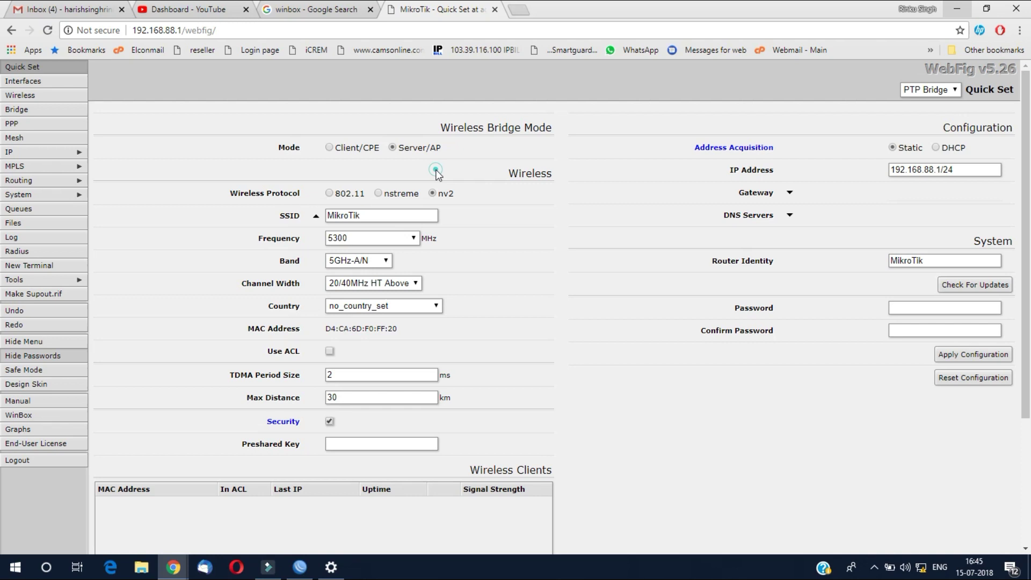
{"action": "left_click", "coordinate": [330, 148]}
{"action": "left_click", "coordinate": [578, 116]}
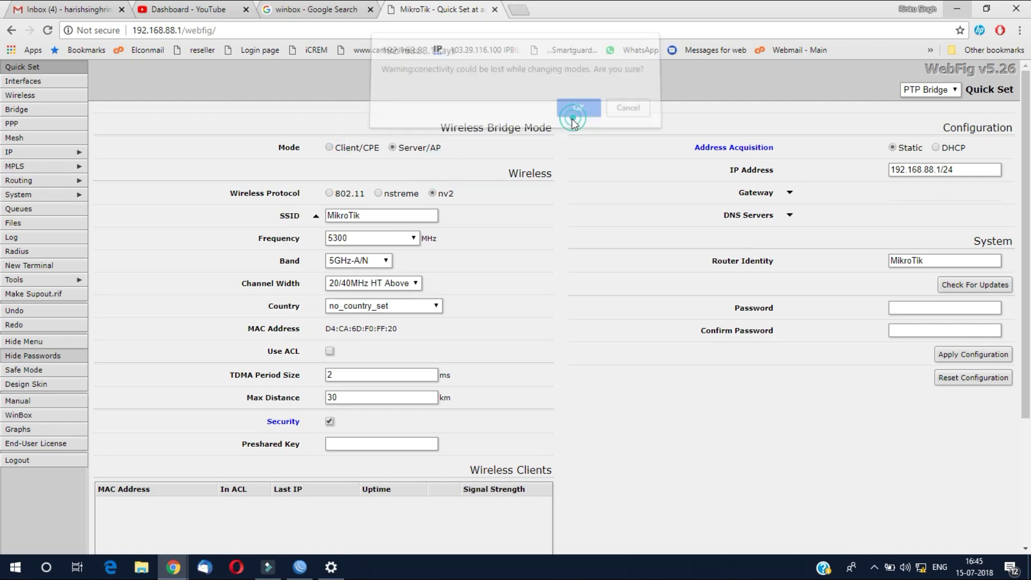
{"action": "left_click", "coordinate": [578, 115]}
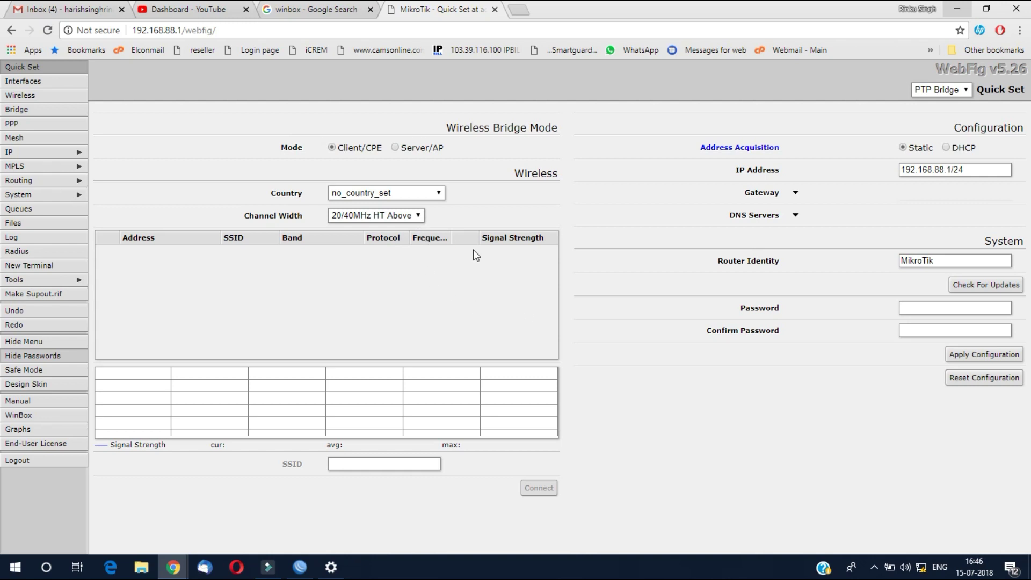
{"action": "left_click", "coordinate": [306, 267]}
{"action": "left_click", "coordinate": [313, 281]}
Try to open Google in a new browser tab and search for "sxt lite 5"
{"action": "left_click", "coordinate": [518, 11]}
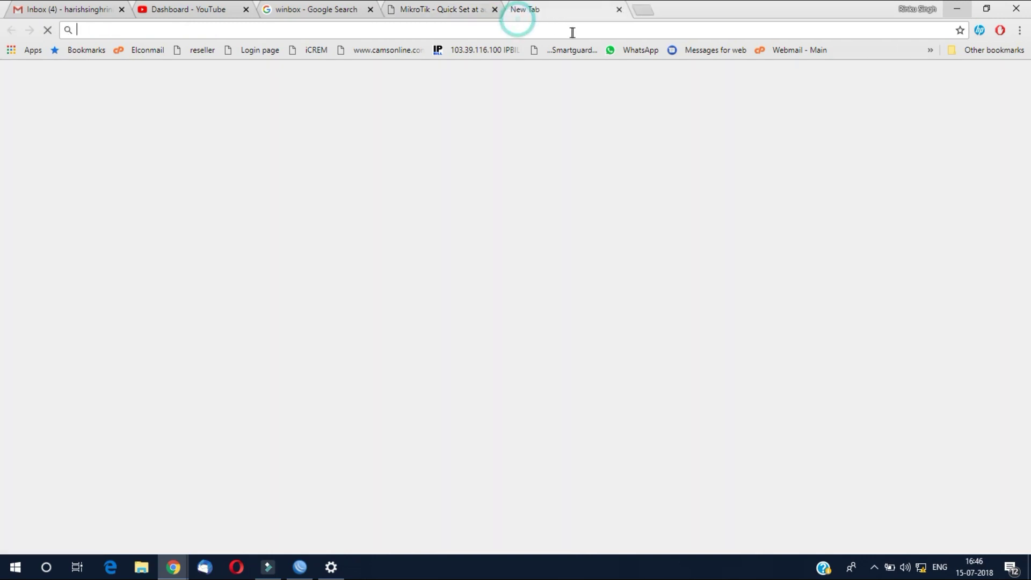
{"action": "type", "text": "go"}
{"action": "key", "text": "Return"}
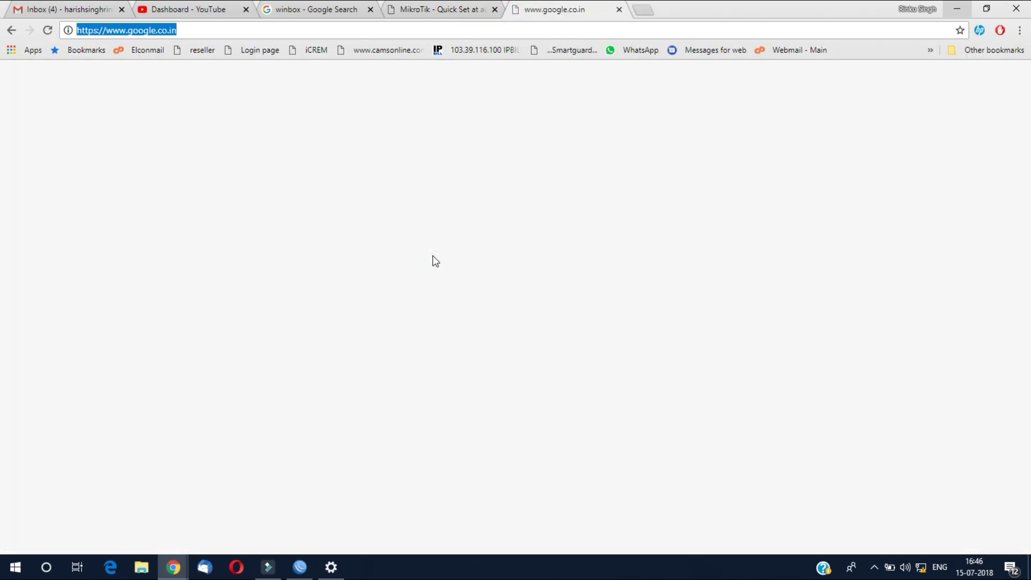
{"action": "type", "text": "sxt lit"}
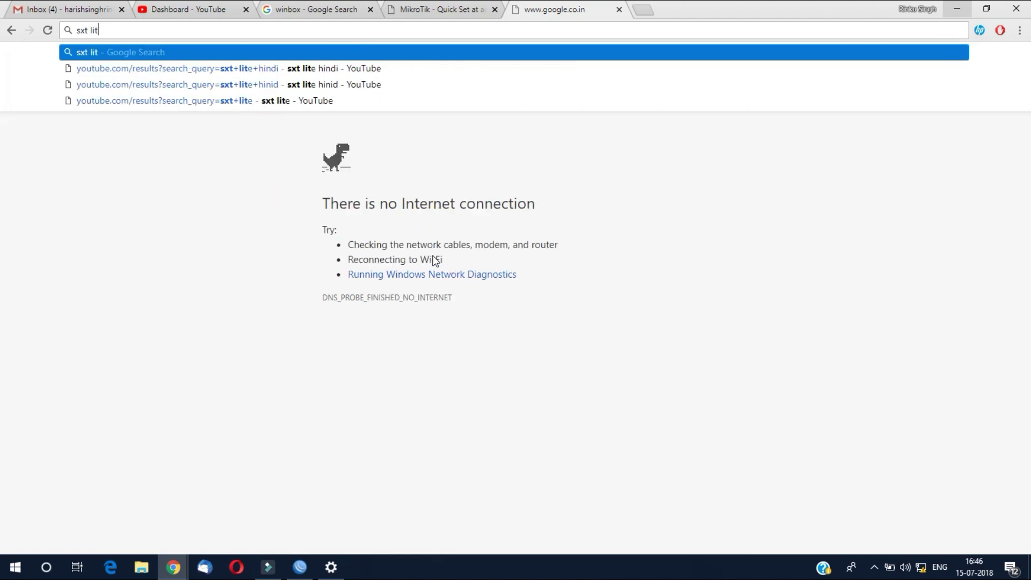
{"action": "type", "text": "e"}
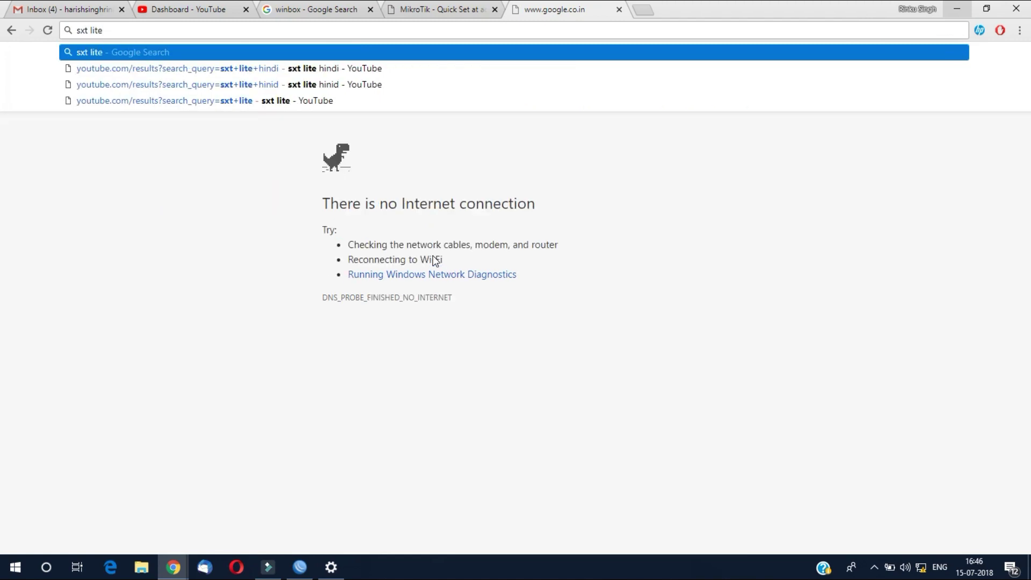
{"action": "type", "text": " 5"}
{"action": "key", "text": "Return"}
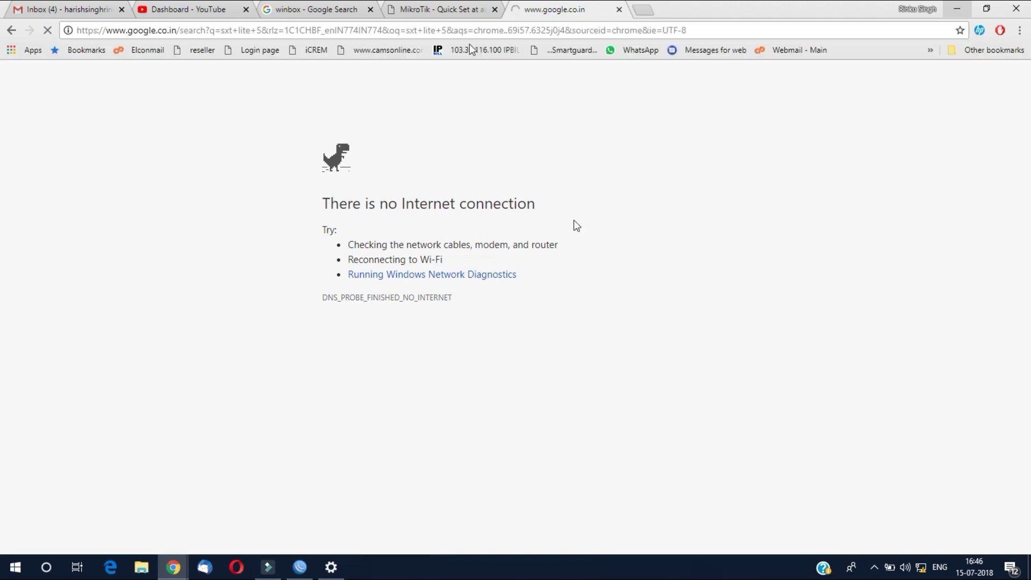
Turn on the computer's Wi-Fi in the network settings and return to the Google tab
{"action": "left_click", "coordinate": [918, 567]}
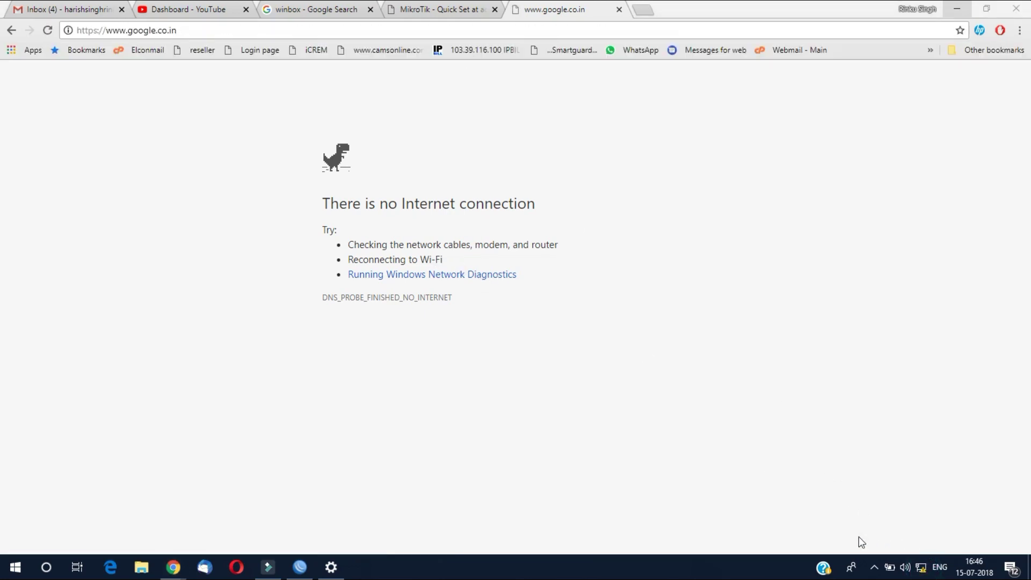
{"action": "left_click", "coordinate": [830, 528]}
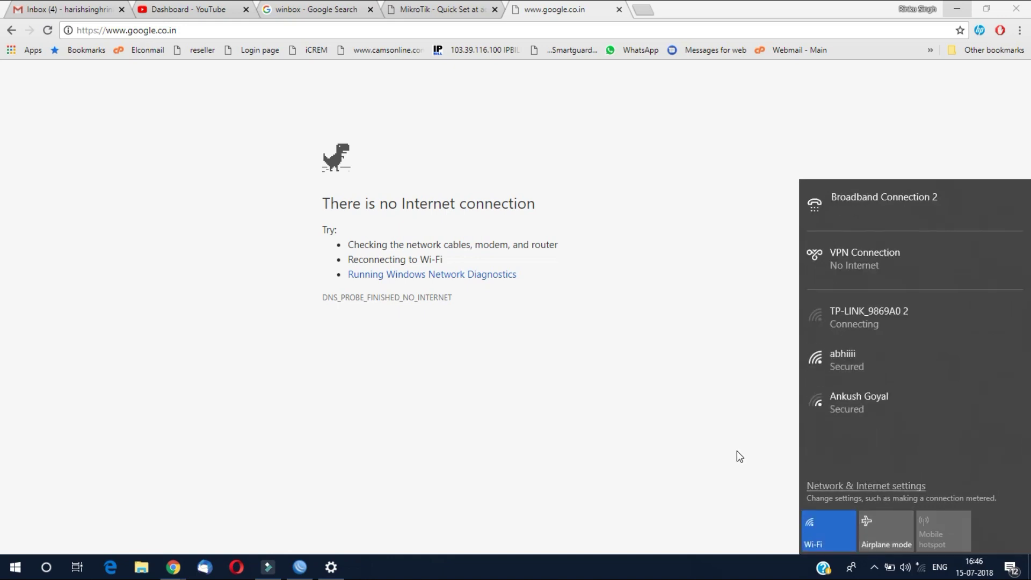
{"action": "left_click", "coordinate": [450, 9]}
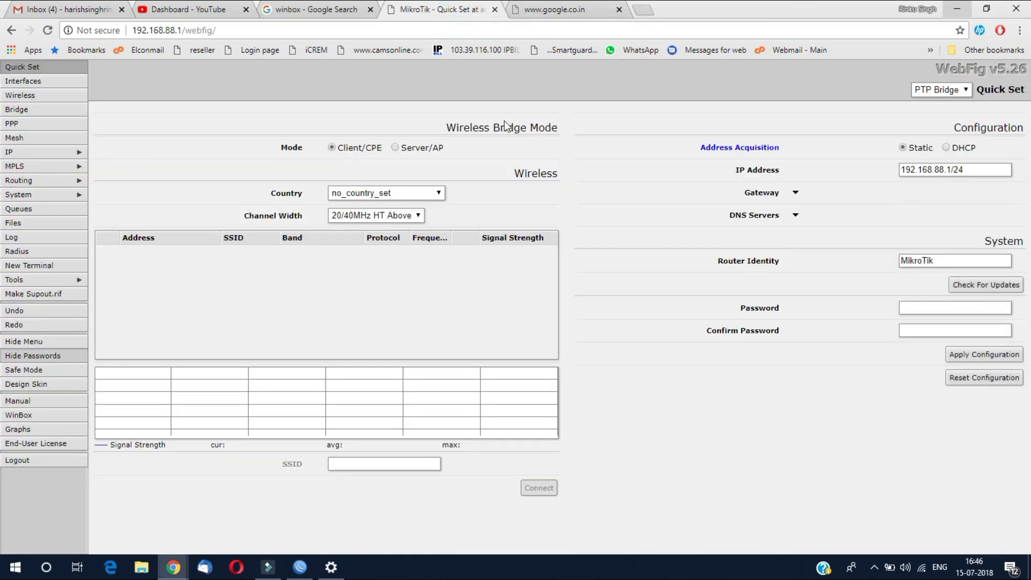
{"action": "left_click", "coordinate": [560, 7]}
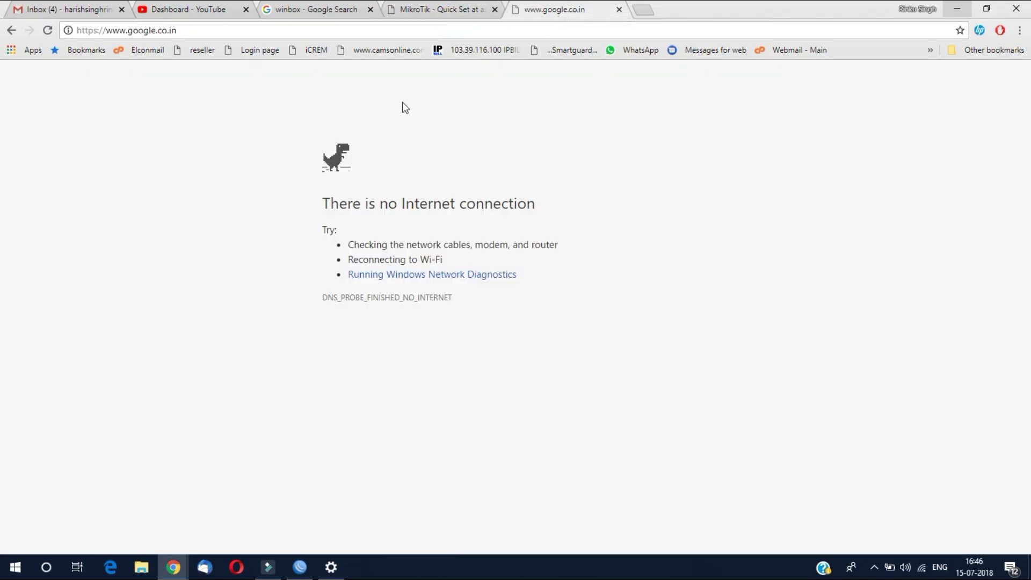
Reload the Google home page and search it for "sxt lite 5"
{"action": "left_click", "coordinate": [279, 30]}
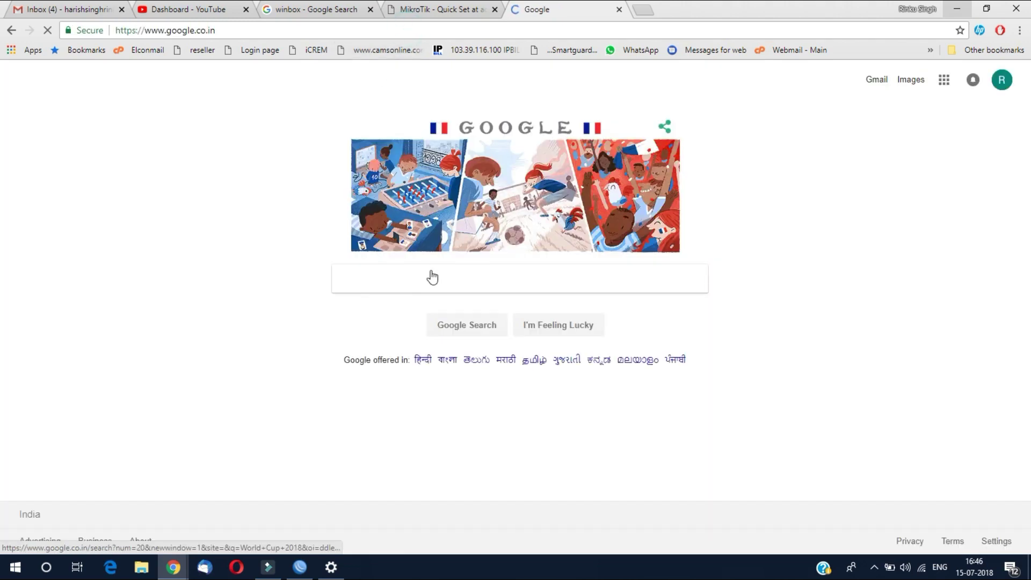
{"action": "left_click", "coordinate": [431, 276]}
{"action": "type", "text": "s"}
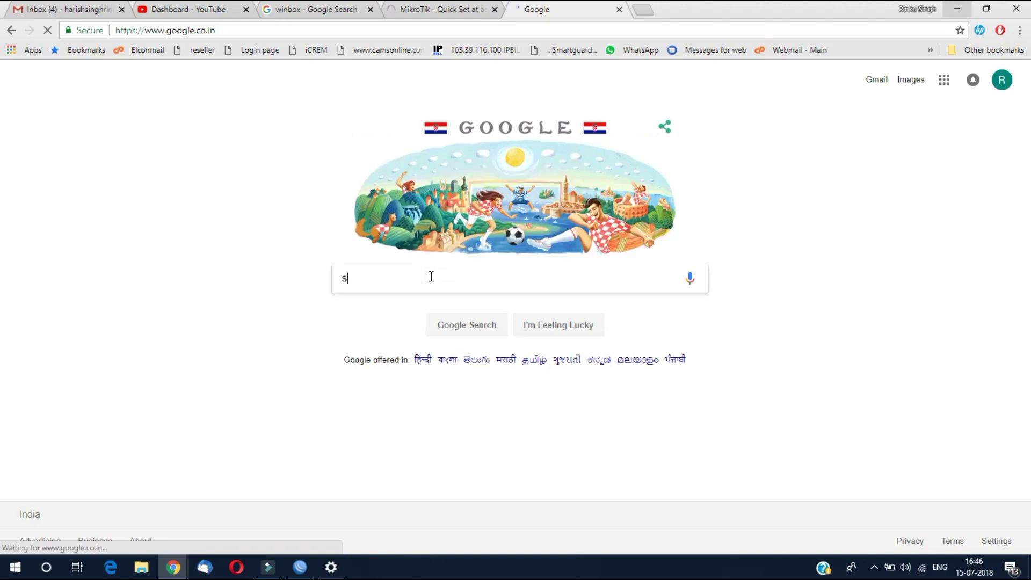
{"action": "type", "text": "xt lite"}
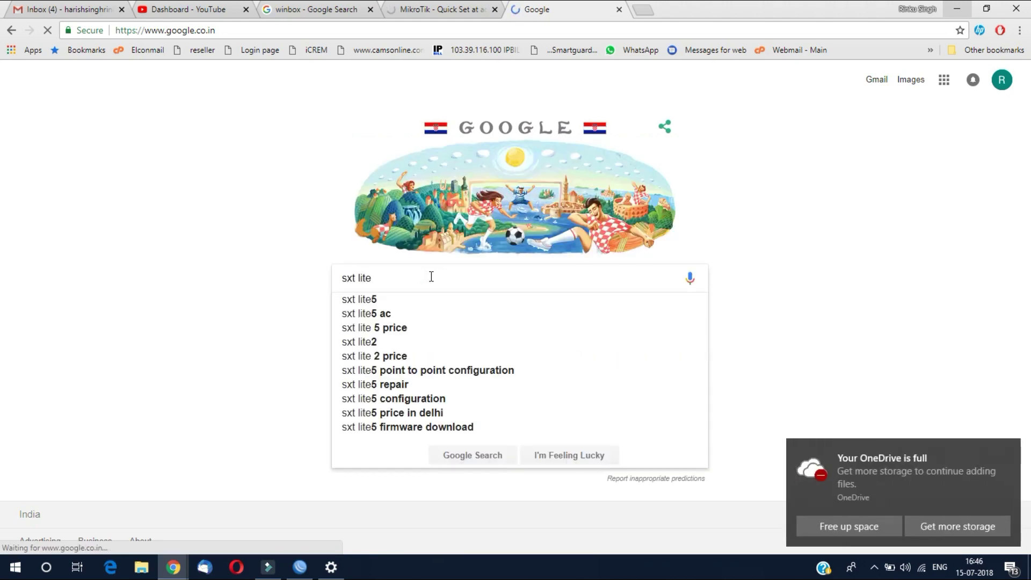
{"action": "type", "text": " 5"}
{"action": "key", "text": "Return"}
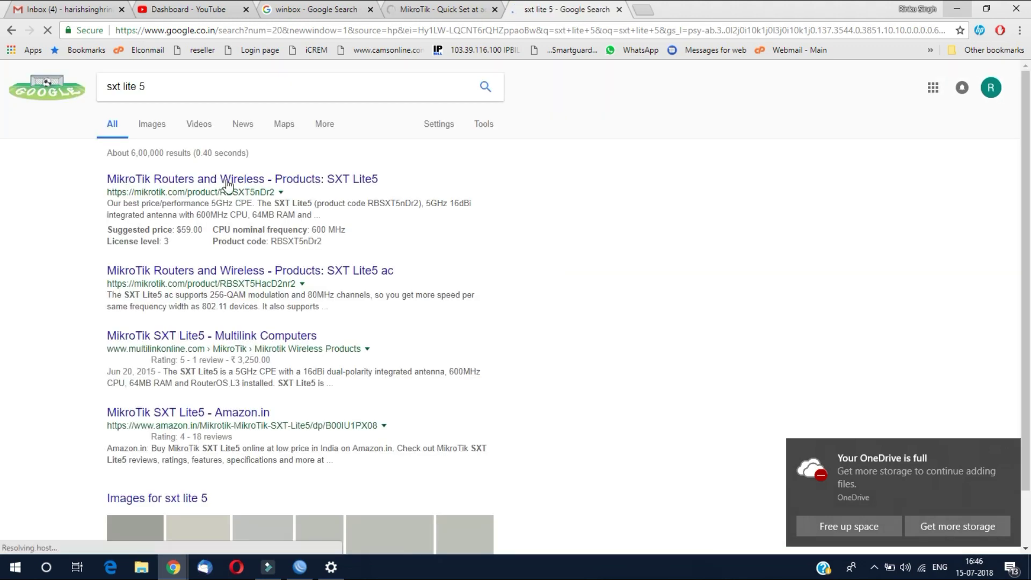
Open MikroTik's SXT Lite5 product page from the search results in a separate tab
{"action": "right_click", "coordinate": [238, 180]}
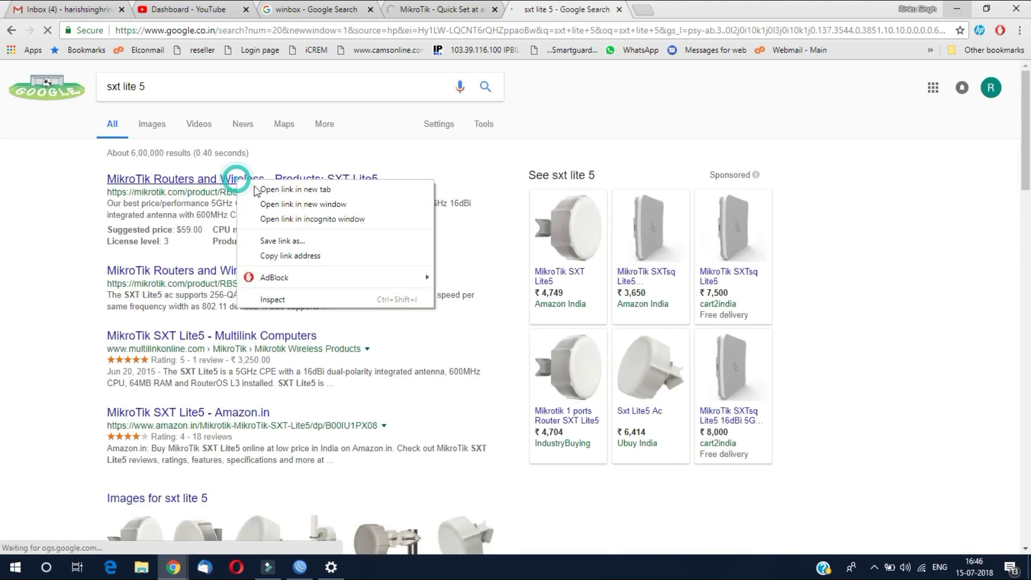
{"action": "left_click", "coordinate": [845, 274]}
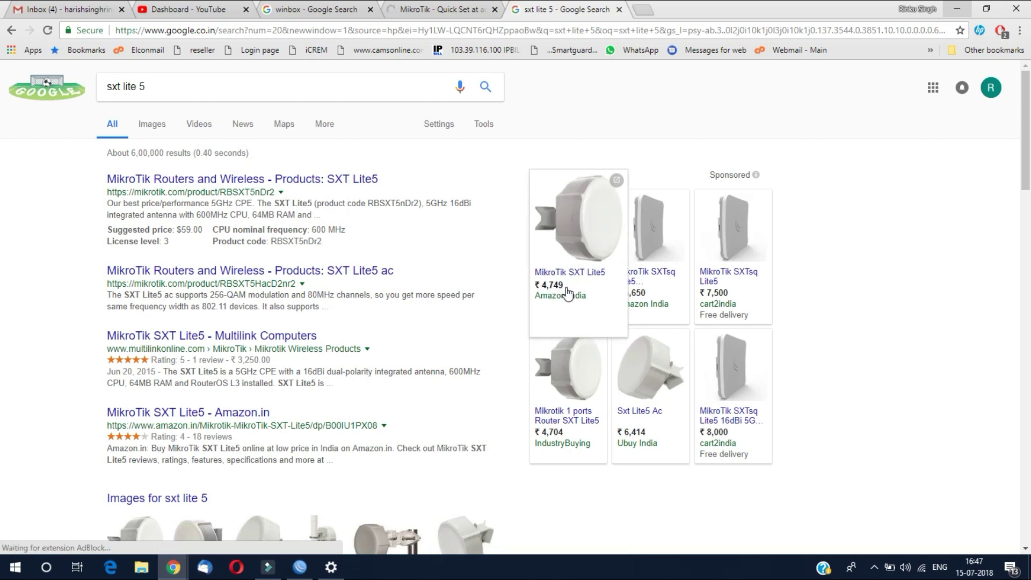
{"action": "left_click", "coordinate": [318, 183]}
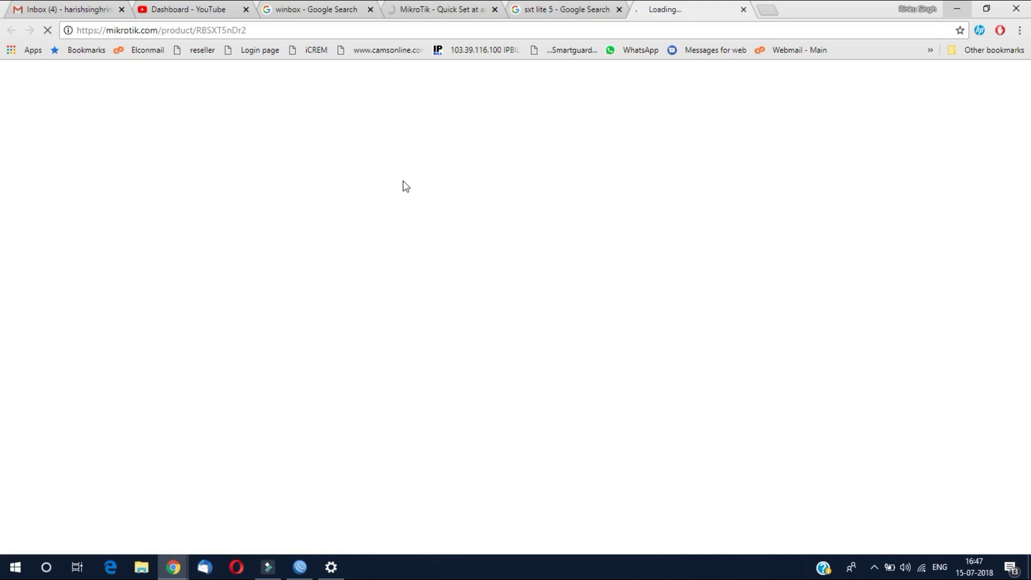
{"action": "left_click", "coordinate": [612, 15]}
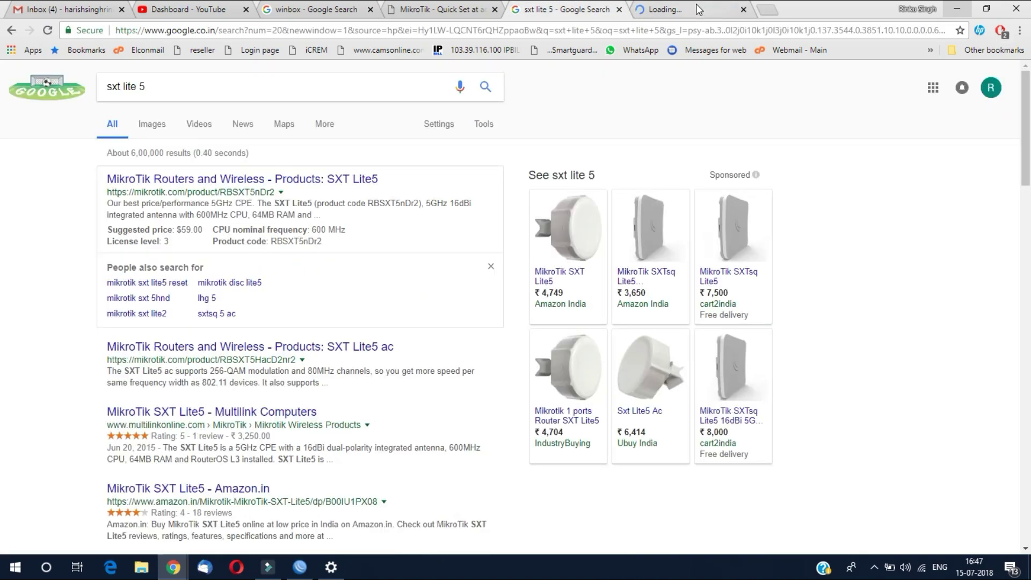
{"action": "left_click", "coordinate": [697, 9]}
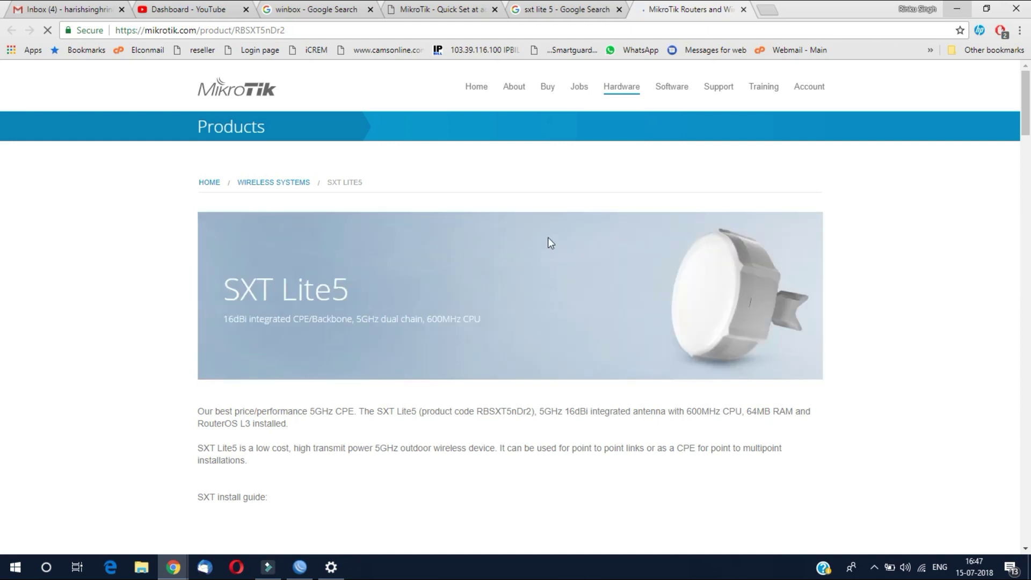
Find the SXT CPE installation guide video on the product page and play it in full screen
{"action": "scroll", "coordinate": [460, 244], "scroll_direction": "down", "scroll_amount": 1}
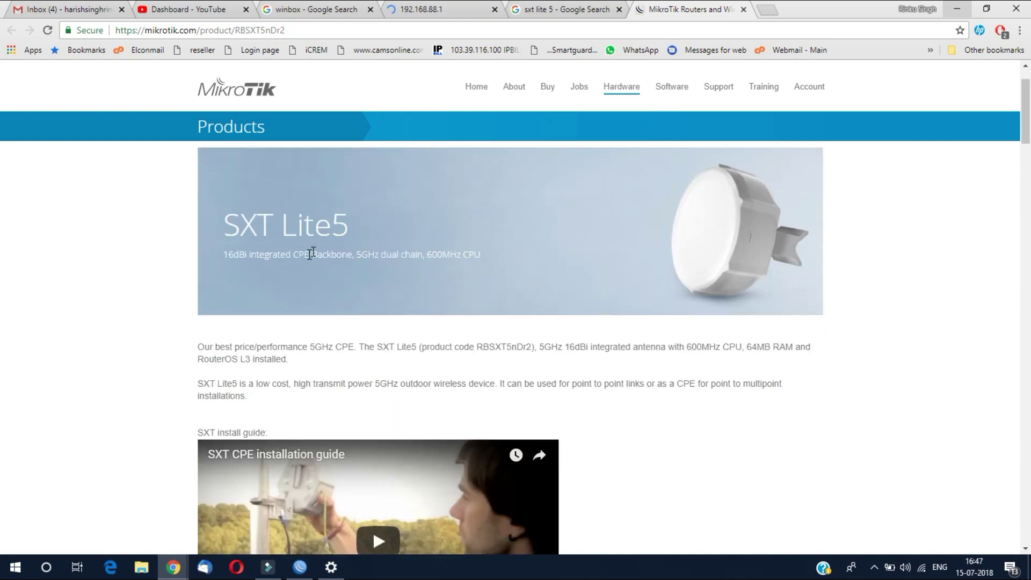
{"action": "scroll", "coordinate": [333, 257], "scroll_direction": "down", "scroll_amount": 2}
{"action": "scroll", "coordinate": [350, 267], "scroll_direction": "down", "scroll_amount": 2}
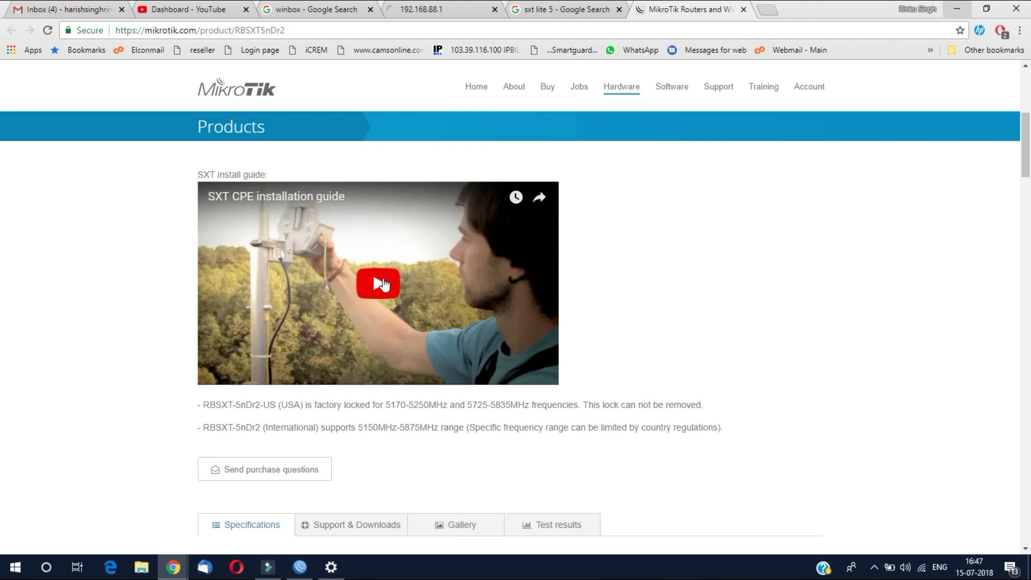
{"action": "left_click", "coordinate": [382, 283]}
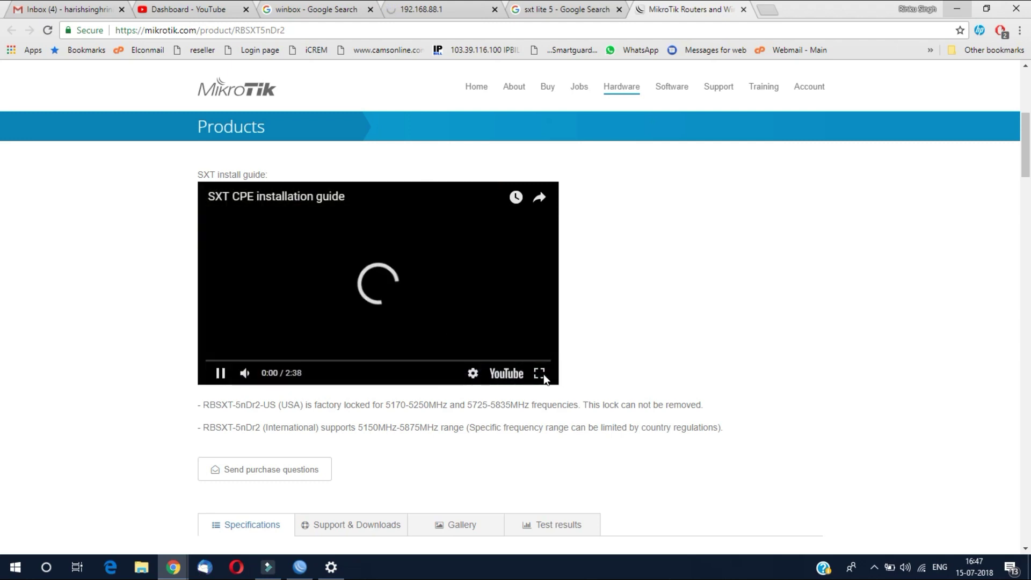
{"action": "left_click", "coordinate": [544, 376]}
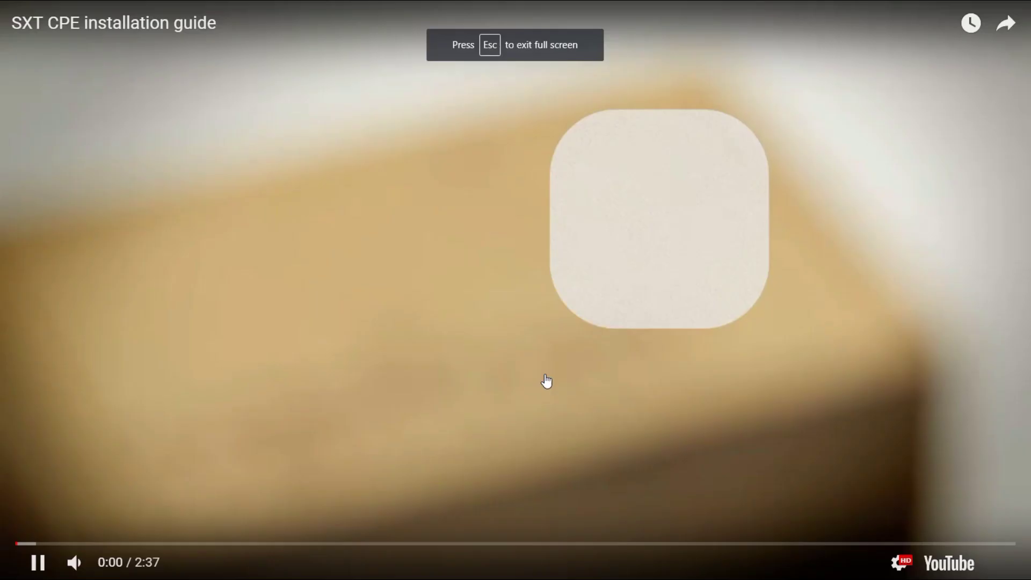